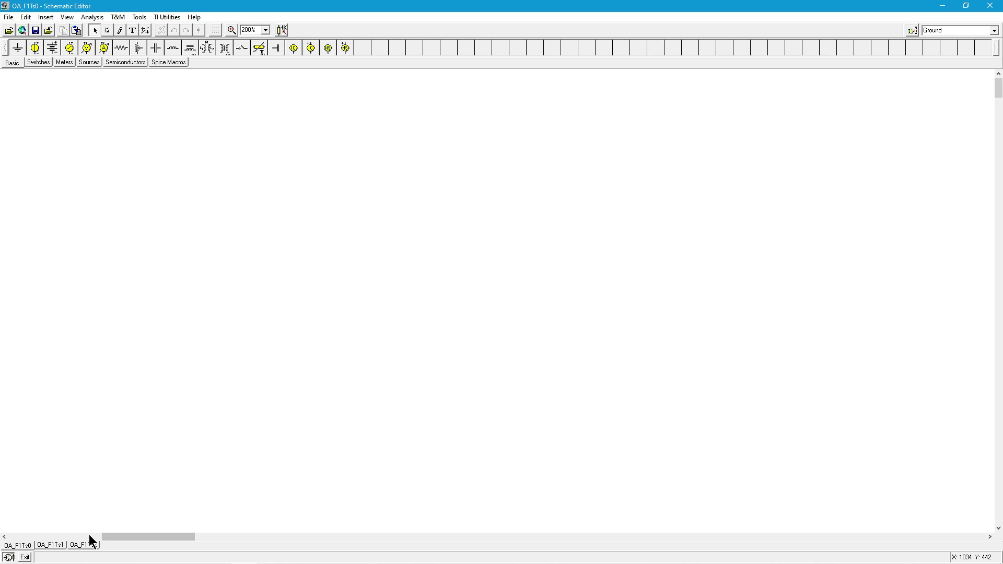
Step: Scroll the OA_F1Ts0 sheet left to show the Sag Time and Lower -3 dB Frequency text
click(90, 537)
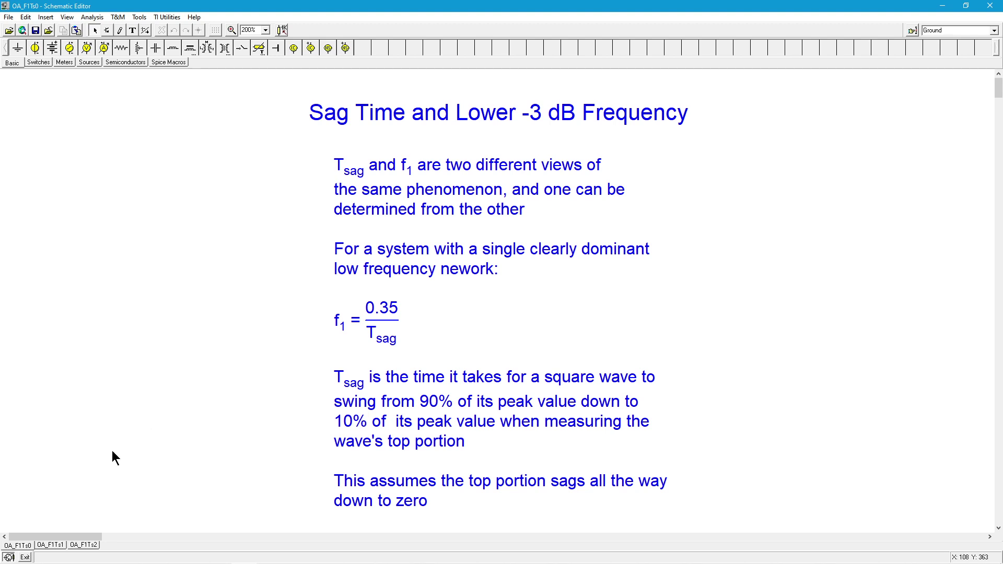
Step: Show the OA_F1Ts1 sheet with the TL081C buffer, 16n capacitor and 10k load
click(56, 544)
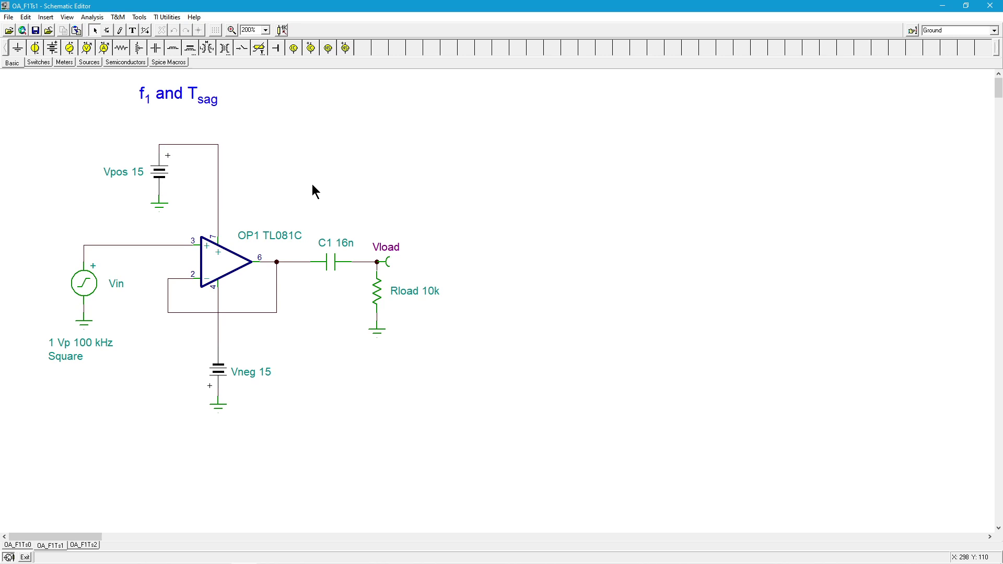
Step: Run a transient analysis and place a Vin/Vload legend on the 1.00m–1.02m s plot
click(94, 18)
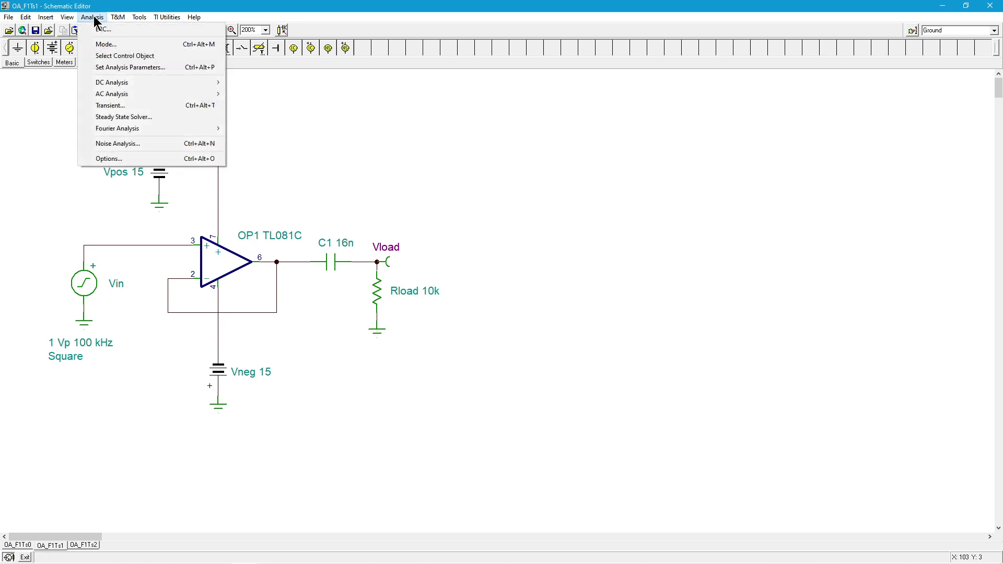
click(125, 105)
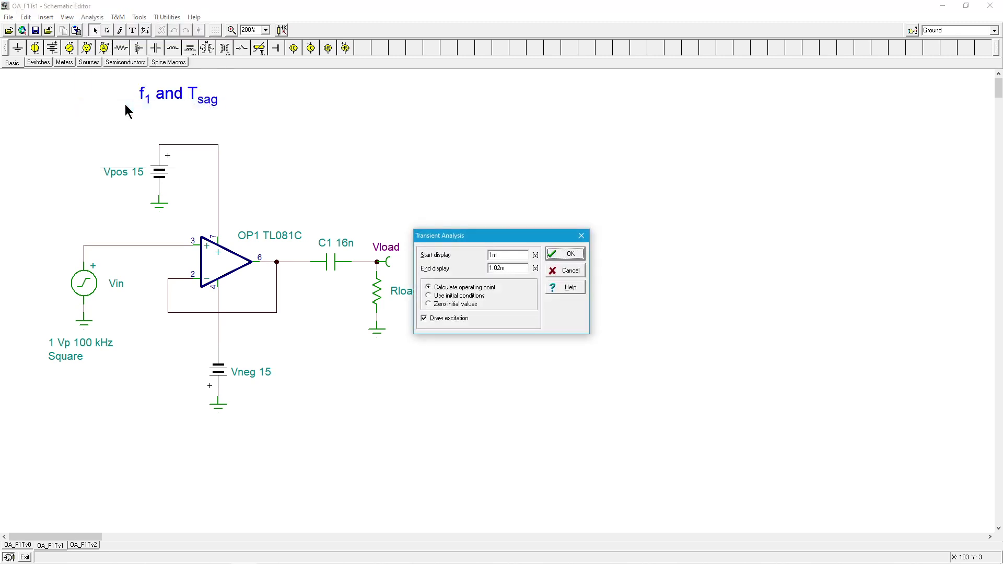
click(572, 255)
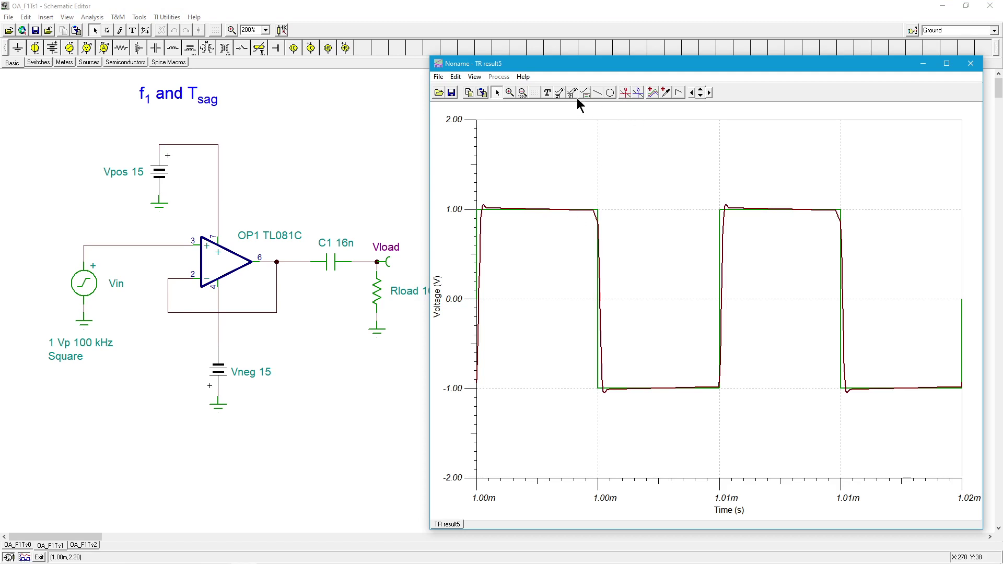
click(586, 93)
click(759, 138)
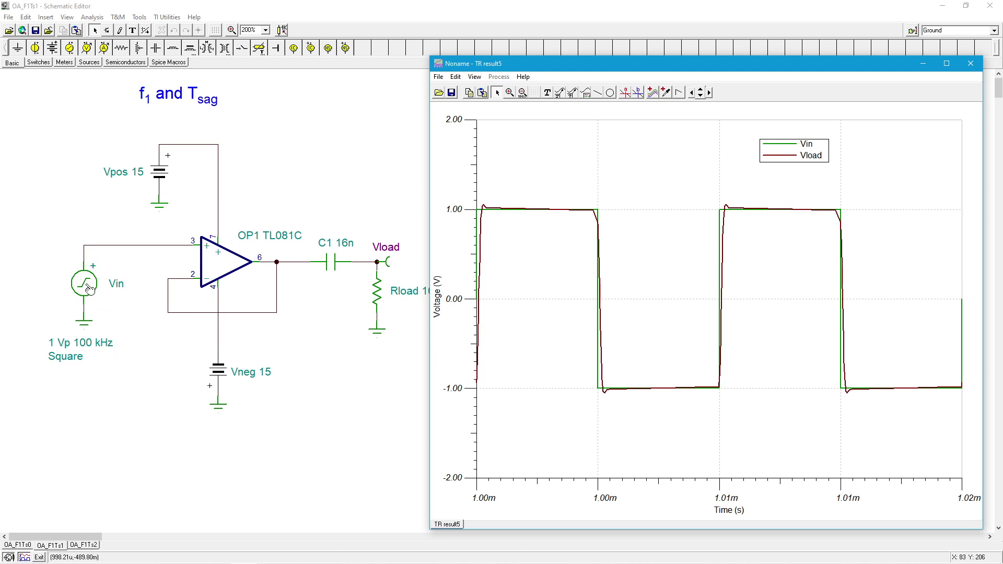
double_click(89, 290)
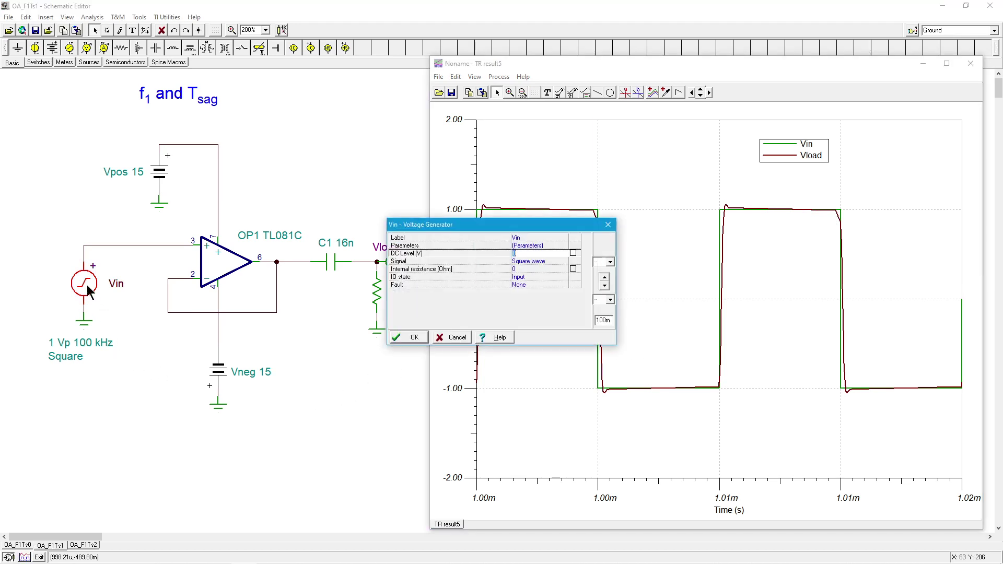
click(550, 261)
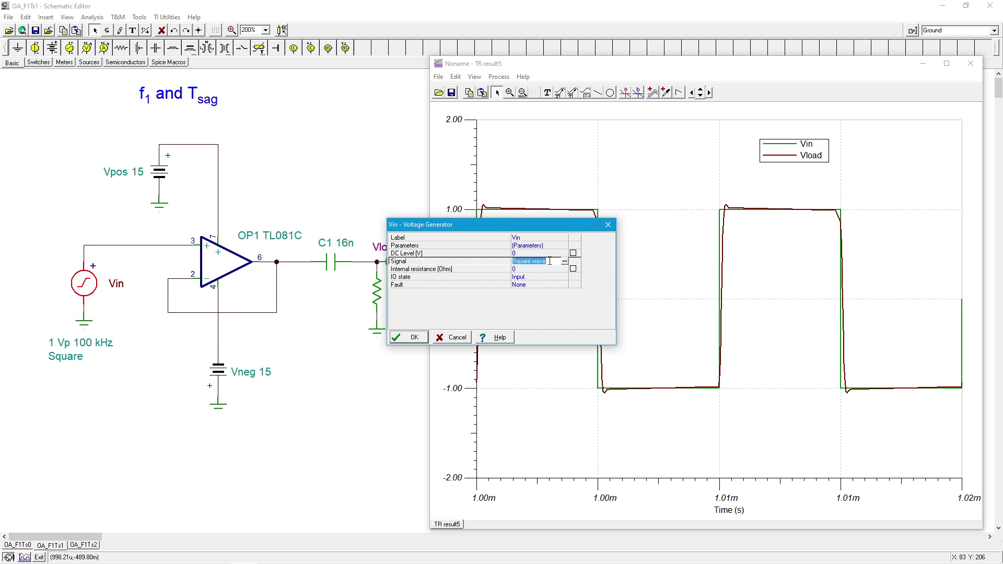
click(564, 261)
click(566, 266)
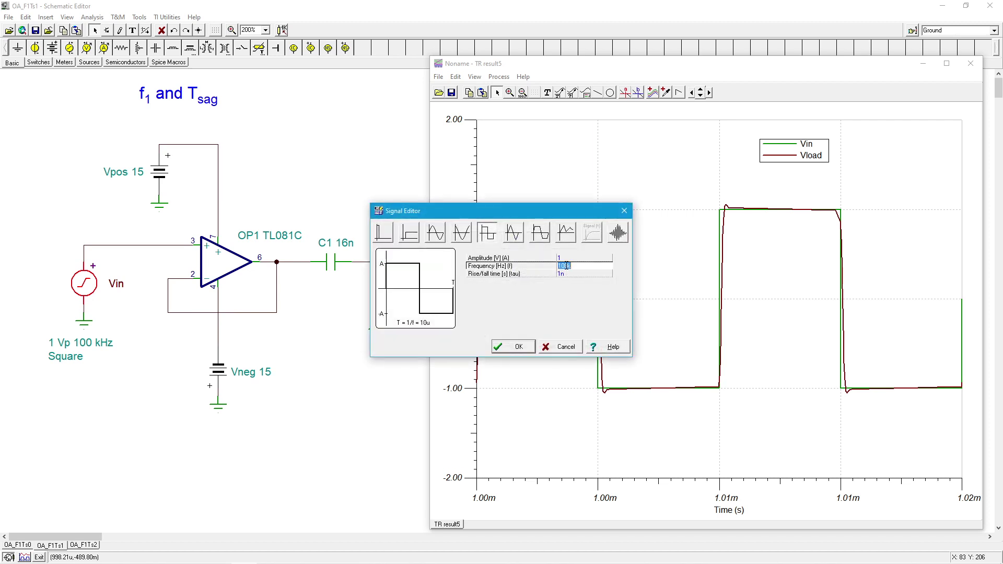
click(566, 266)
click(520, 348)
click(414, 339)
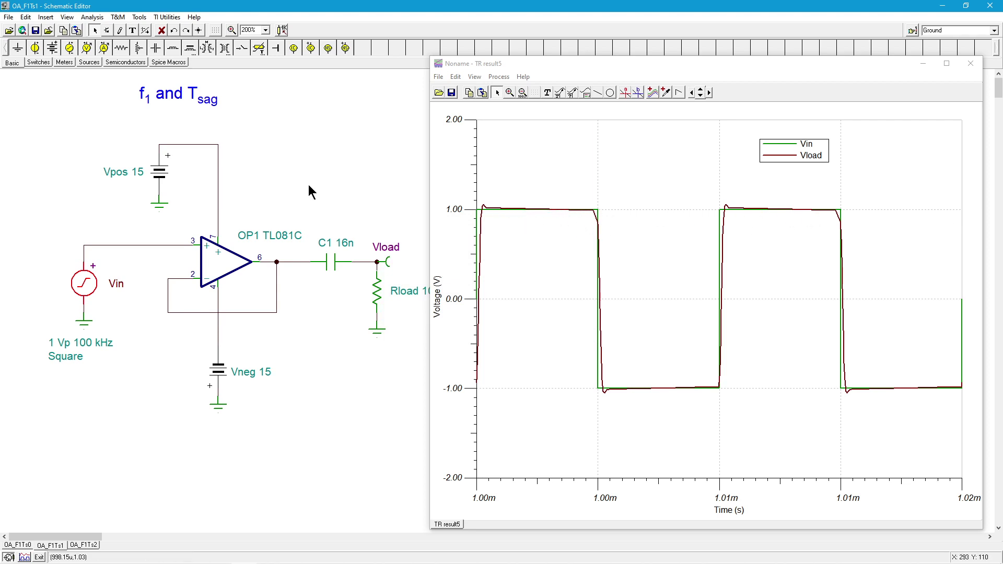
Step: In the Transient Analysis dialog, change End display from 1.02m to 1.2m
click(92, 17)
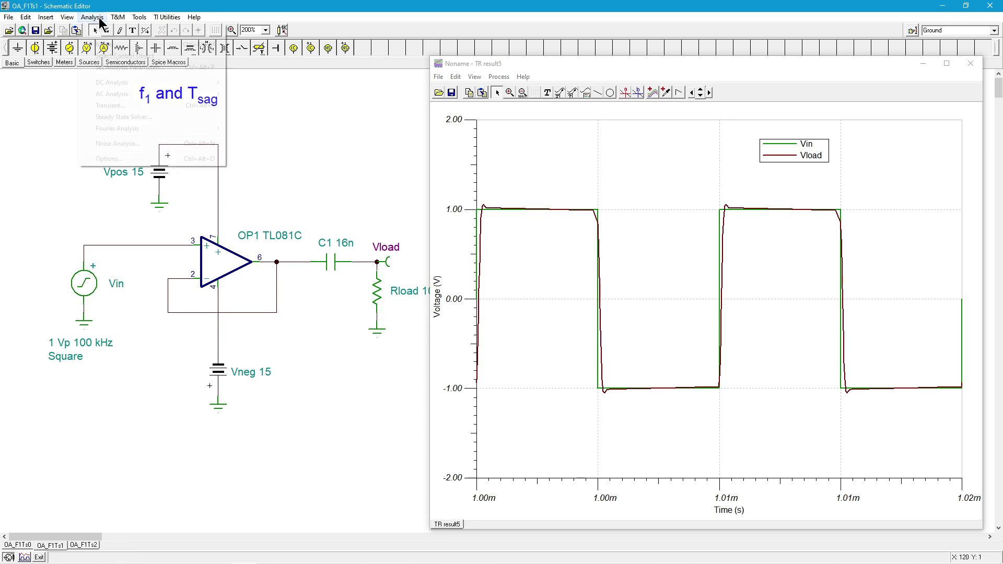
click(121, 108)
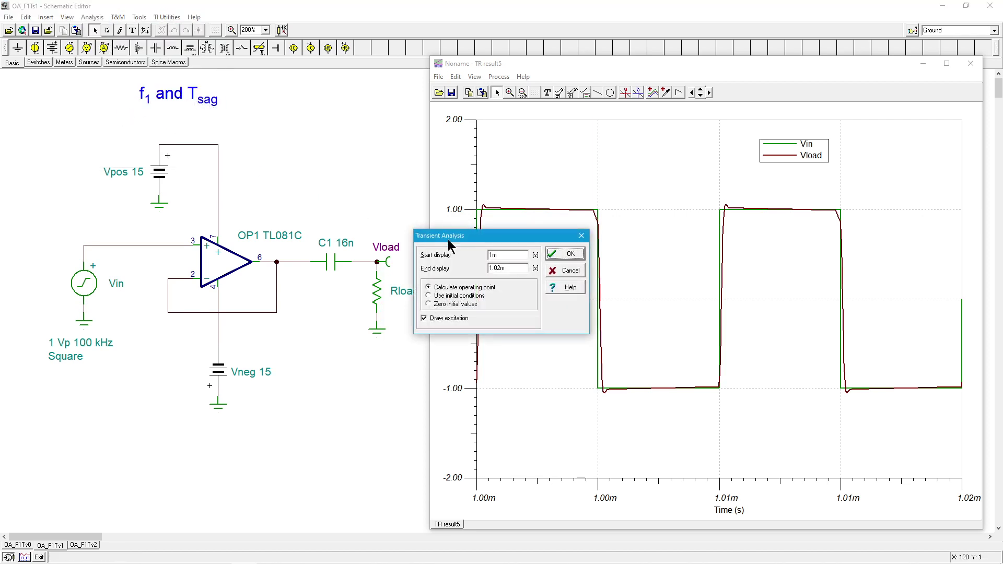
click(498, 268)
key(BackSpace)
Step: Run the transient analysis over 1.00m–1.20m s, producing TR result6 with Vload sagging
click(567, 255)
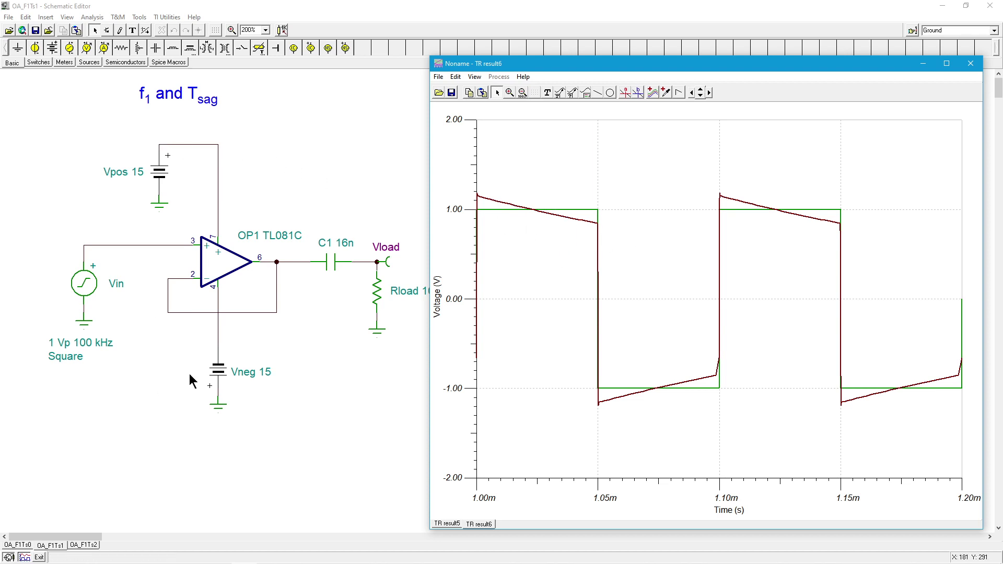
Step: Return to the schematic editor and open the OA_F1Ts2 sheet with the 500 Hz source
click(92, 538)
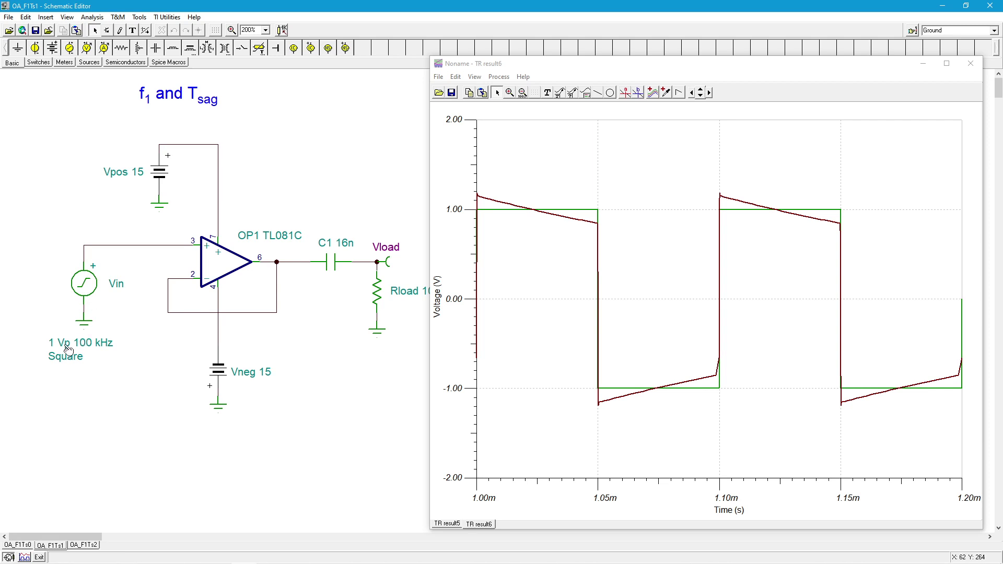
click(83, 545)
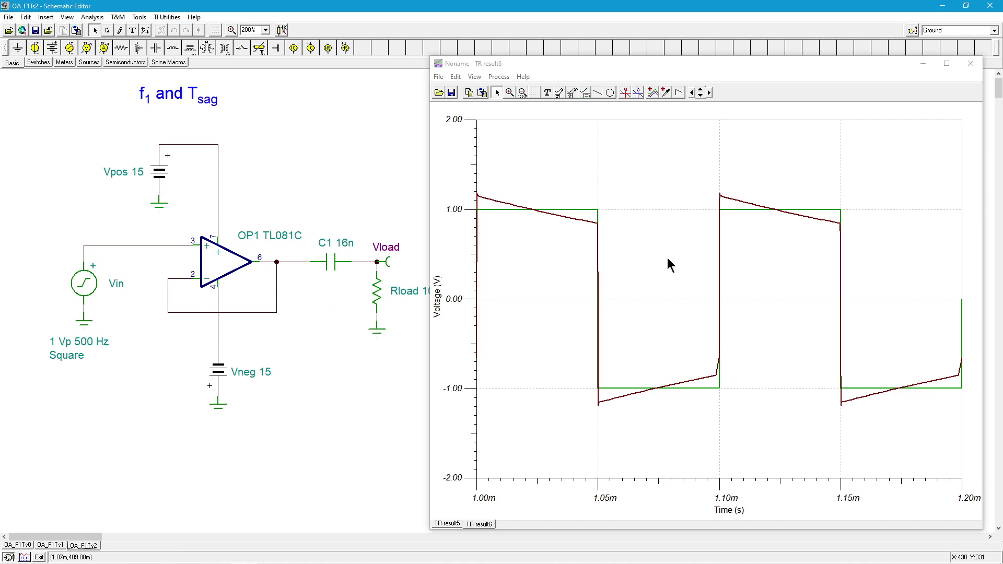
Step: Run a transient analysis with Start display 1m and End display 5m, producing TR result7
click(94, 18)
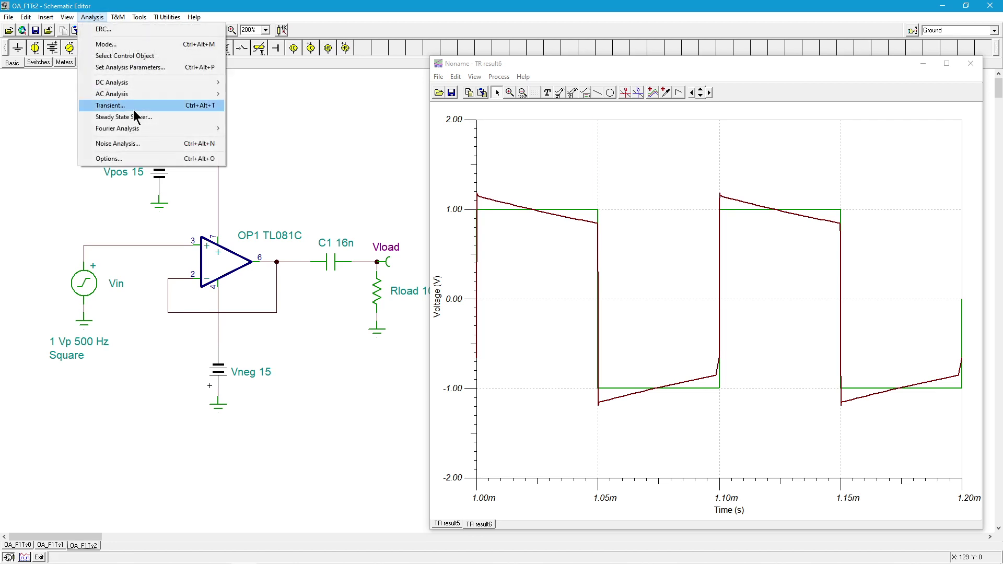
click(133, 110)
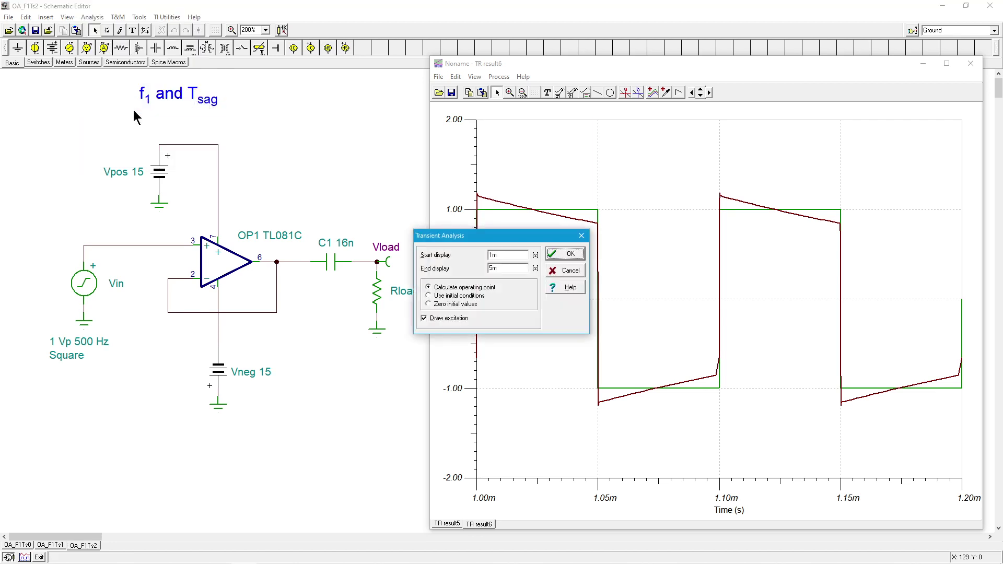
click(571, 254)
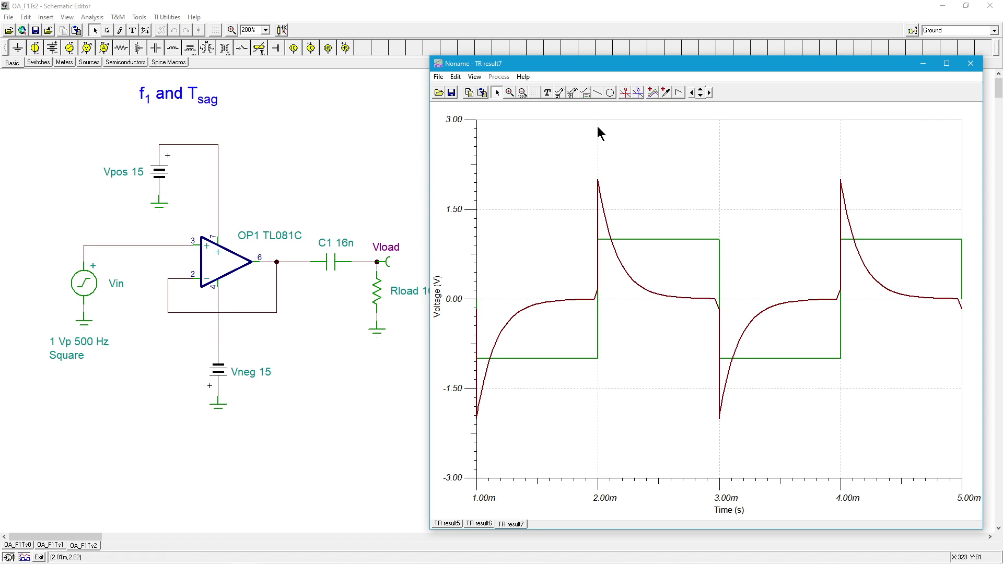
Step: Zoom TR result7 onto the Vload spike at 2.00m s and its decay
click(509, 93)
drag(581, 177, 642, 317)
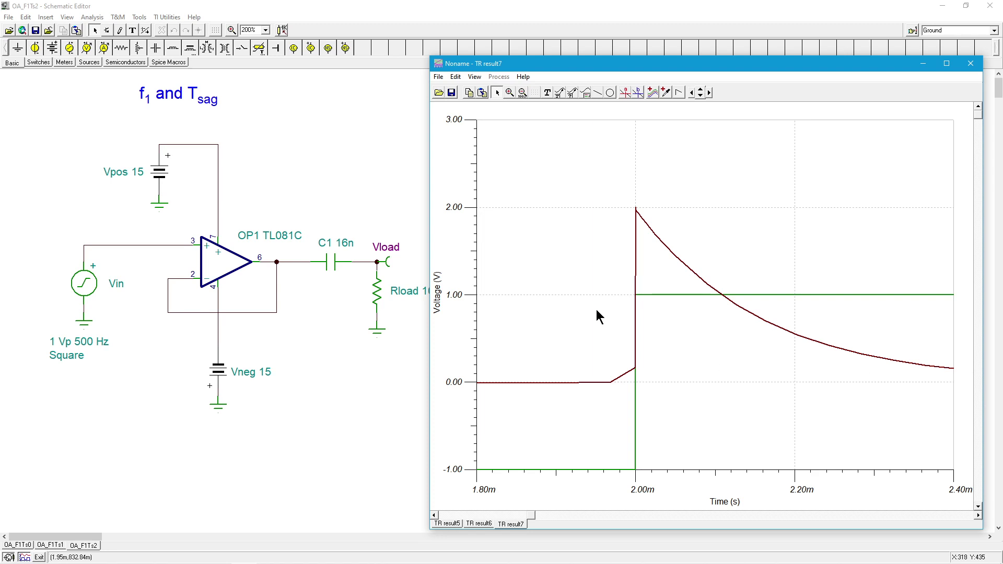
Step: Place cursor A at 1.8058 V and cursor B at 200.45 mV on Vload, measuring 345.0164 µs
click(625, 92)
click(679, 262)
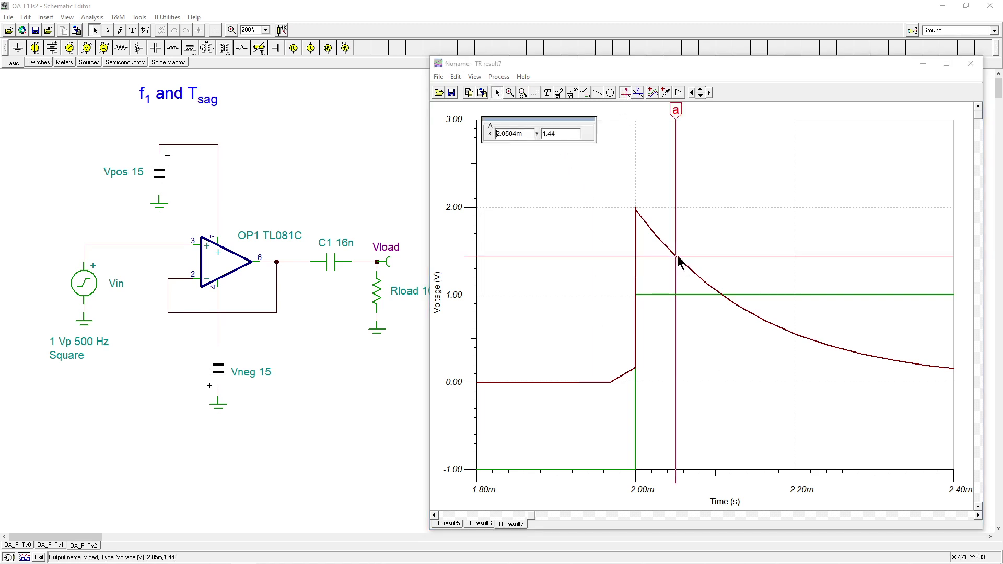
drag(676, 106, 643, 102)
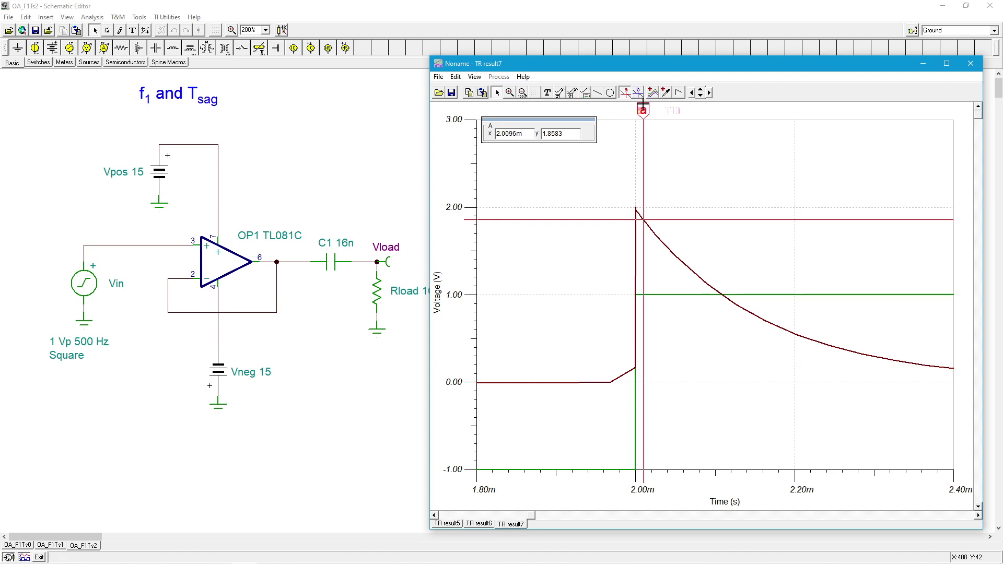
drag(643, 100, 647, 109)
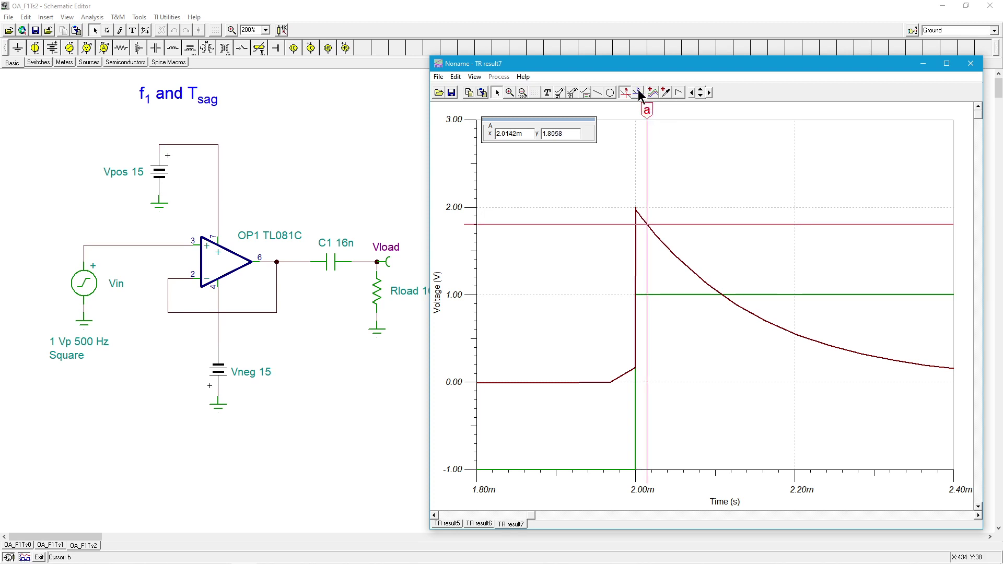
click(693, 272)
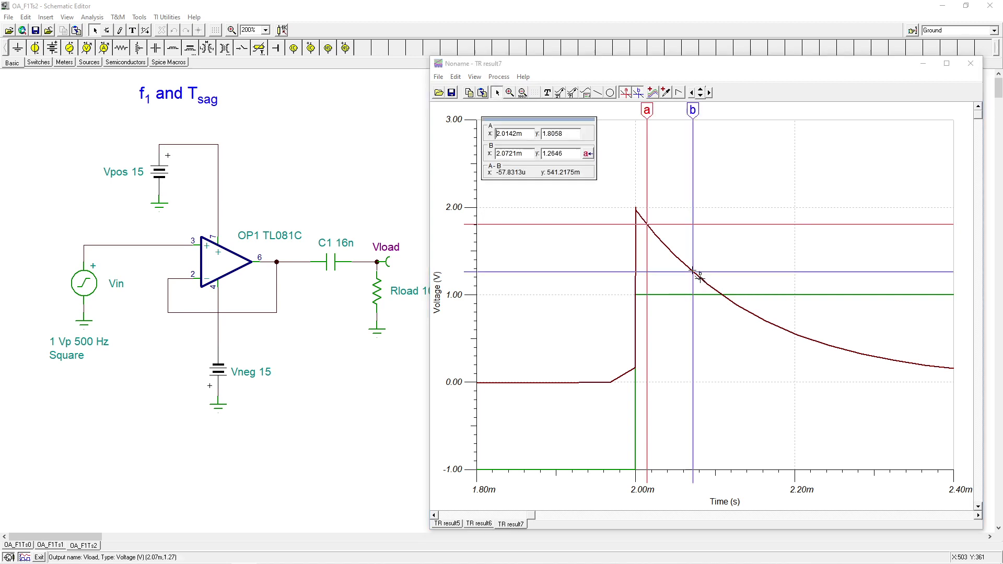
drag(693, 110, 921, 275)
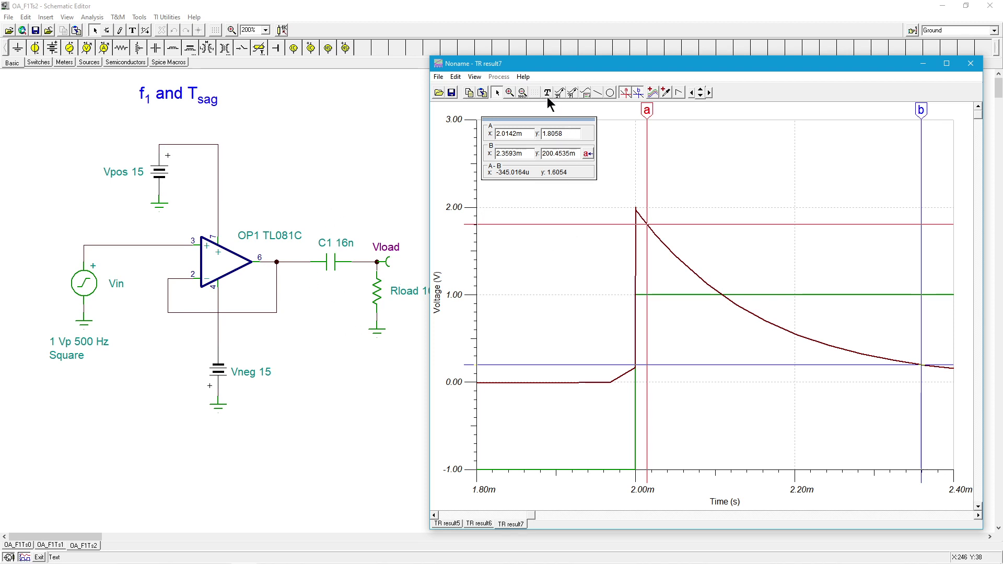
Step: Restore normal zoom and move the cursor readout box to the plot's top-right
click(522, 92)
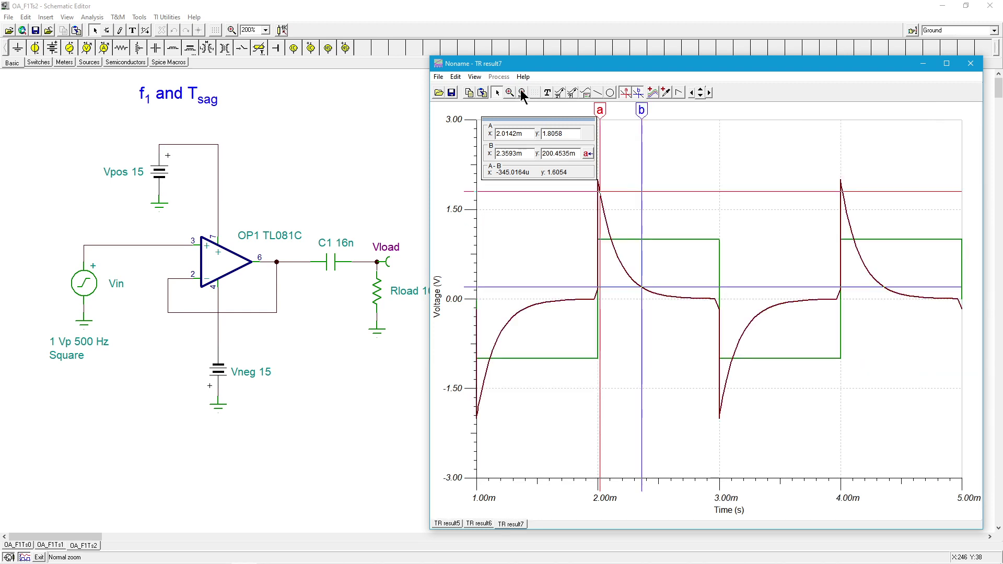
drag(551, 121, 876, 111)
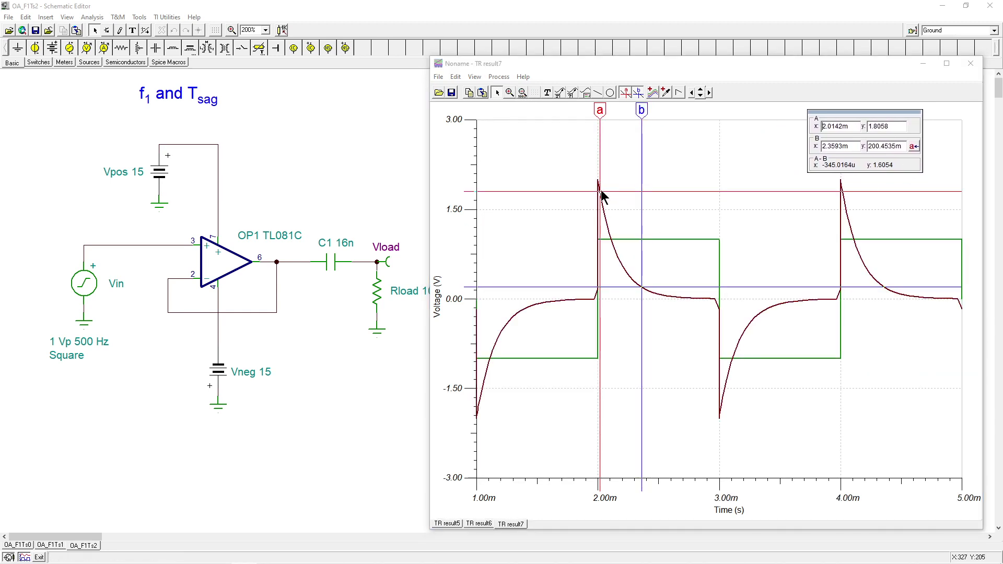